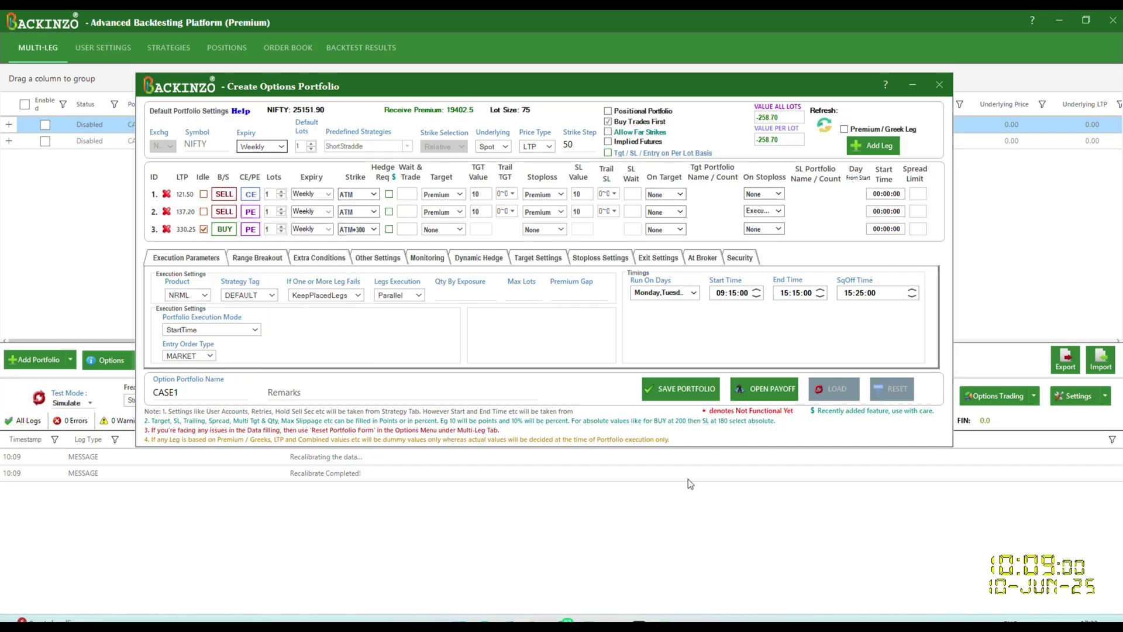
# Move from the CASE1 portfolio dialog to the idle_leg(1).xlsx Excel workbook
pyautogui.hotkey('alt', 'Tab')
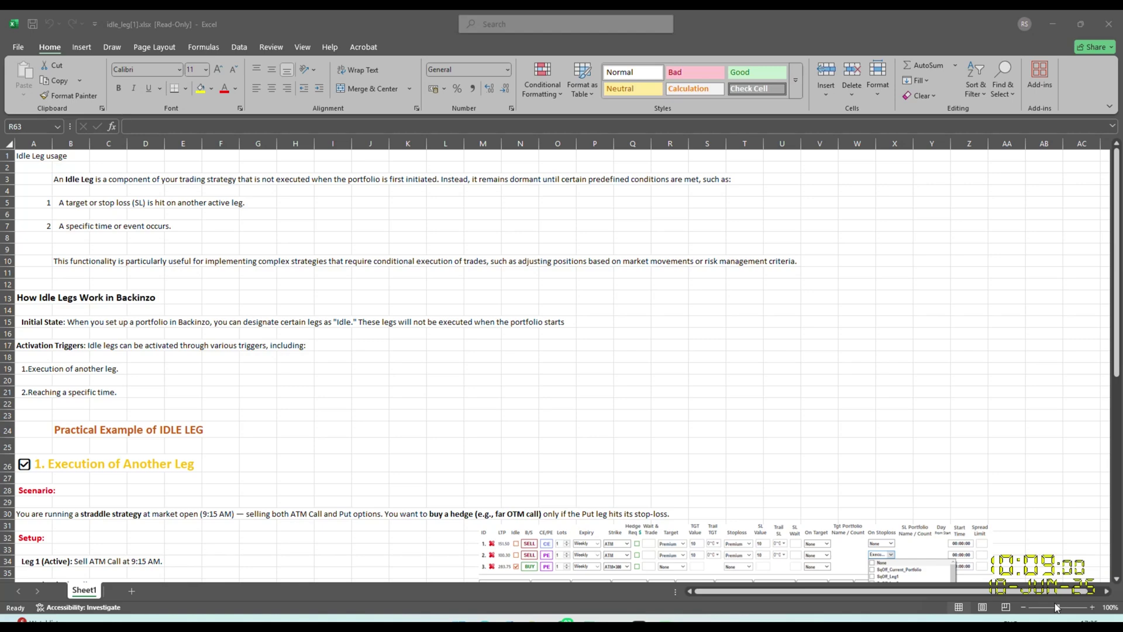
# Scroll down to the Practical Example of IDLE LEG, where Leg 3 buys an OTM Call hedge
pyautogui.scroll(-7, 1058, 606)
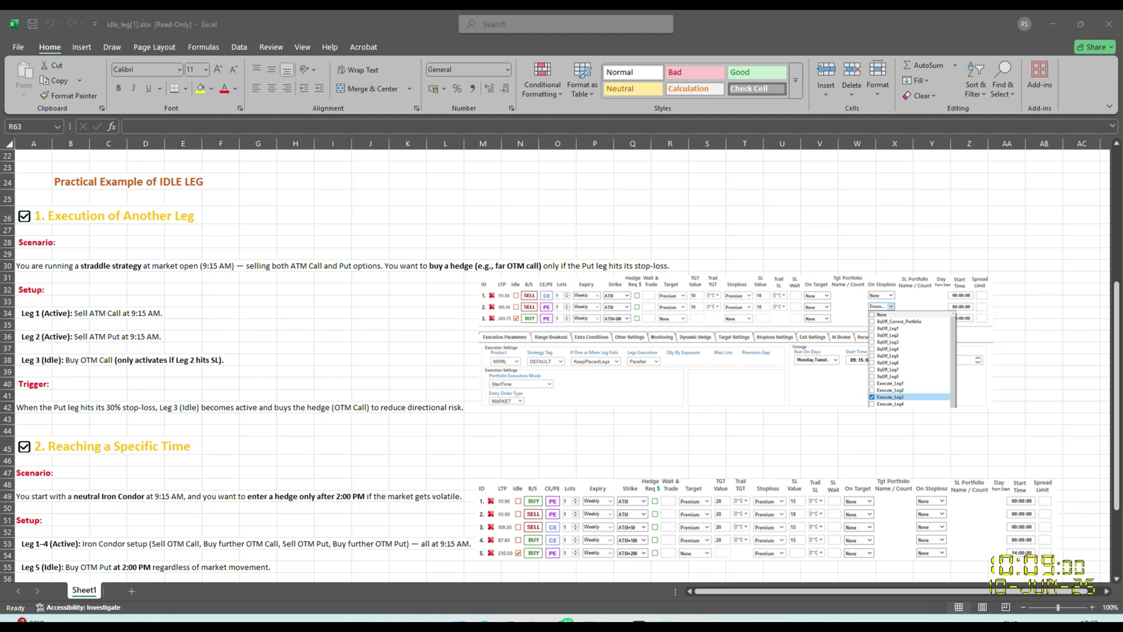
# Set CASE1's leg 2 On Stoploss action to Execute_Leg3 and save the portfolio
pyautogui.moveTo(611, 620)
pyautogui.click(547, 563)
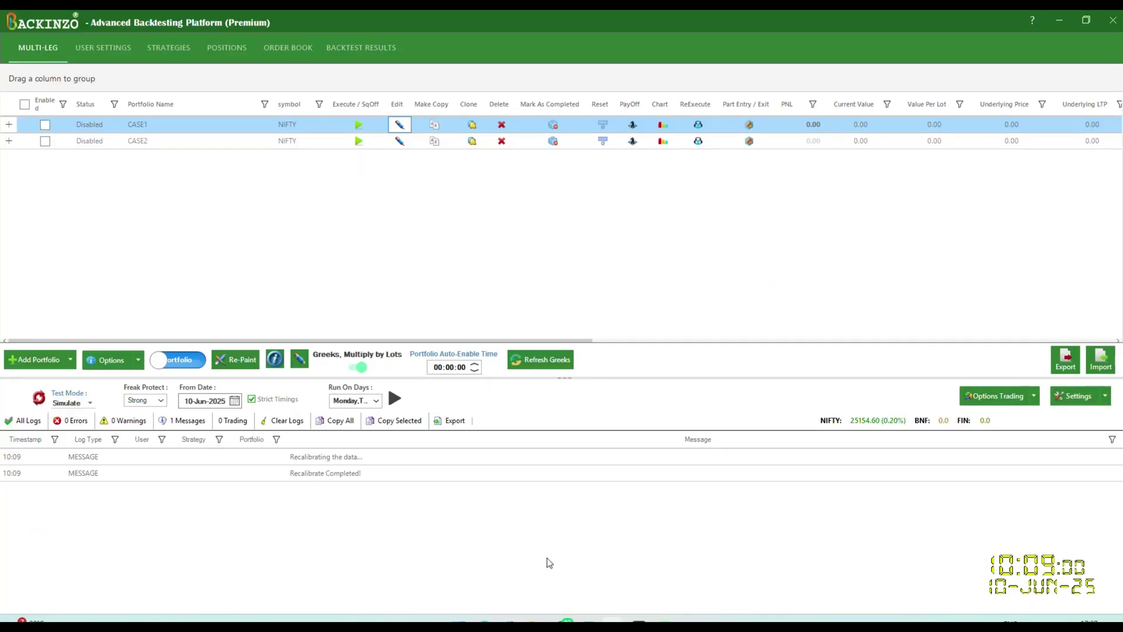
pyautogui.click(397, 126)
pyautogui.click(398, 126)
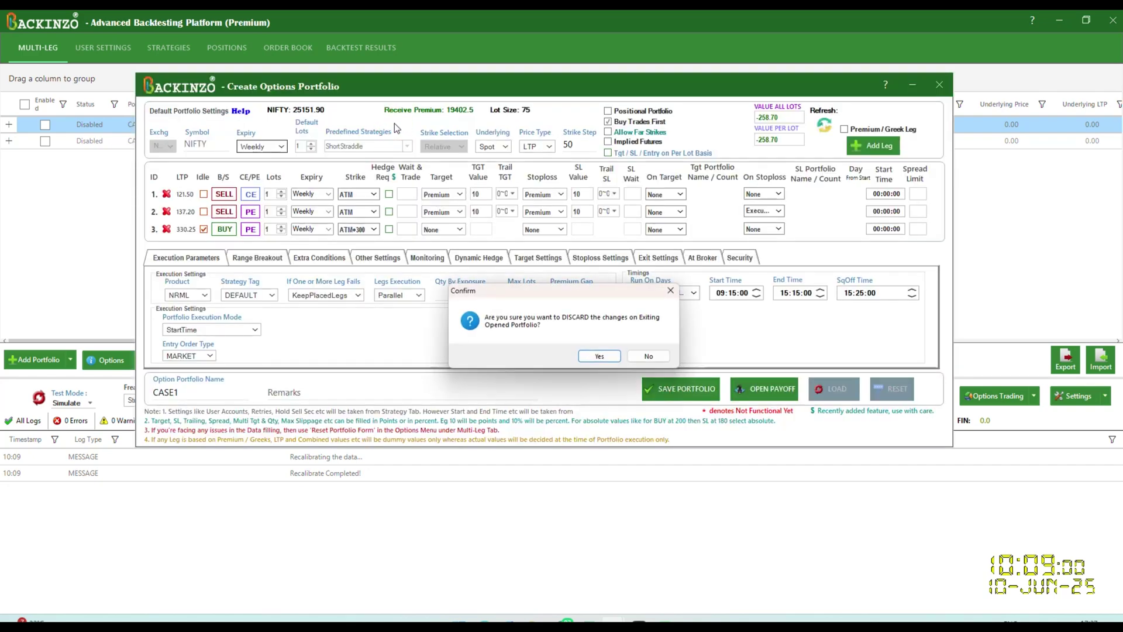
pyautogui.click(649, 357)
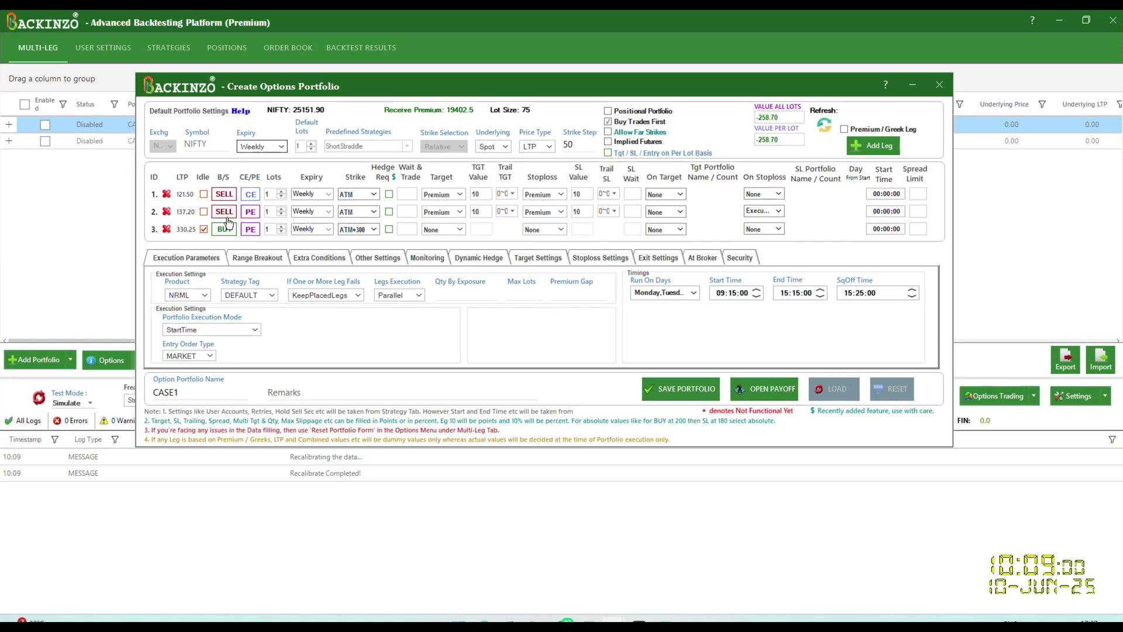
pyautogui.click(767, 211)
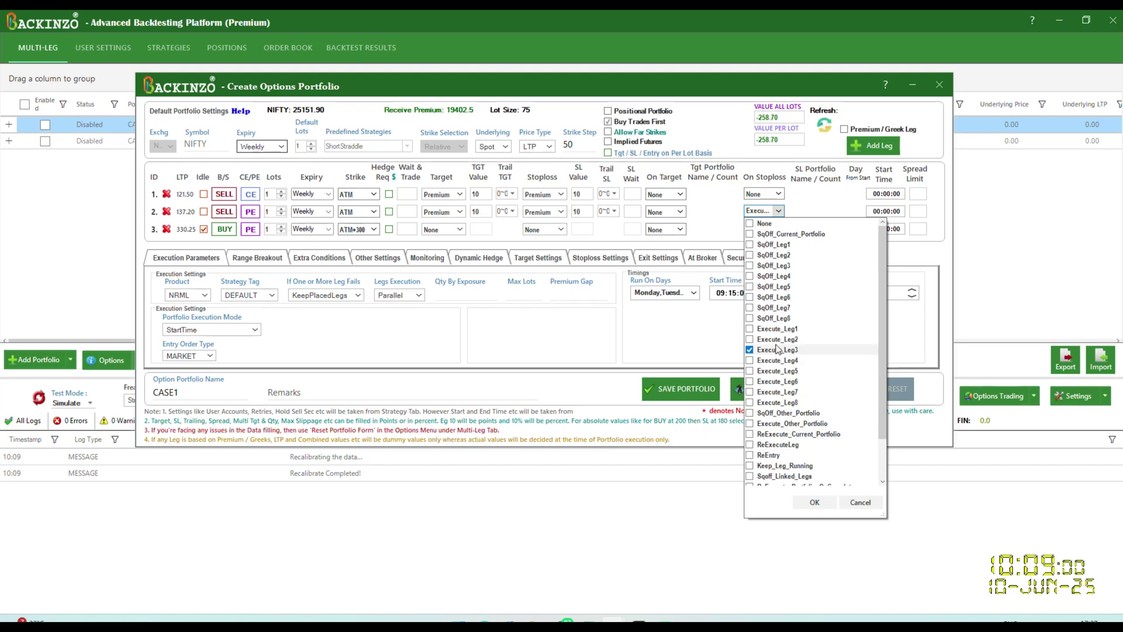
pyautogui.click(814, 502)
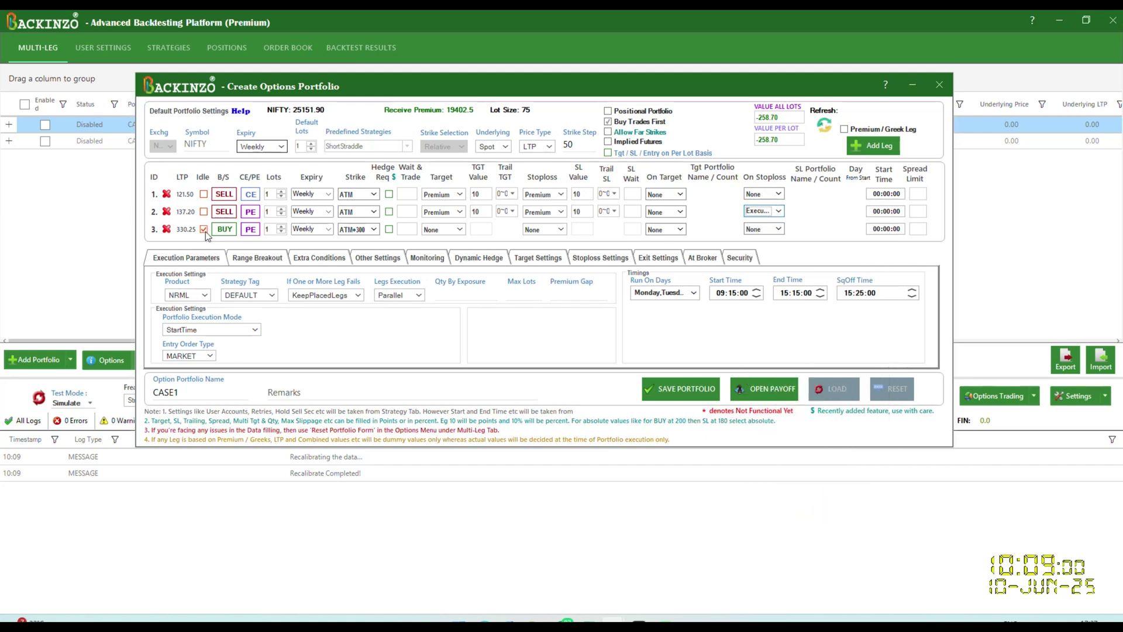
pyautogui.click(680, 390)
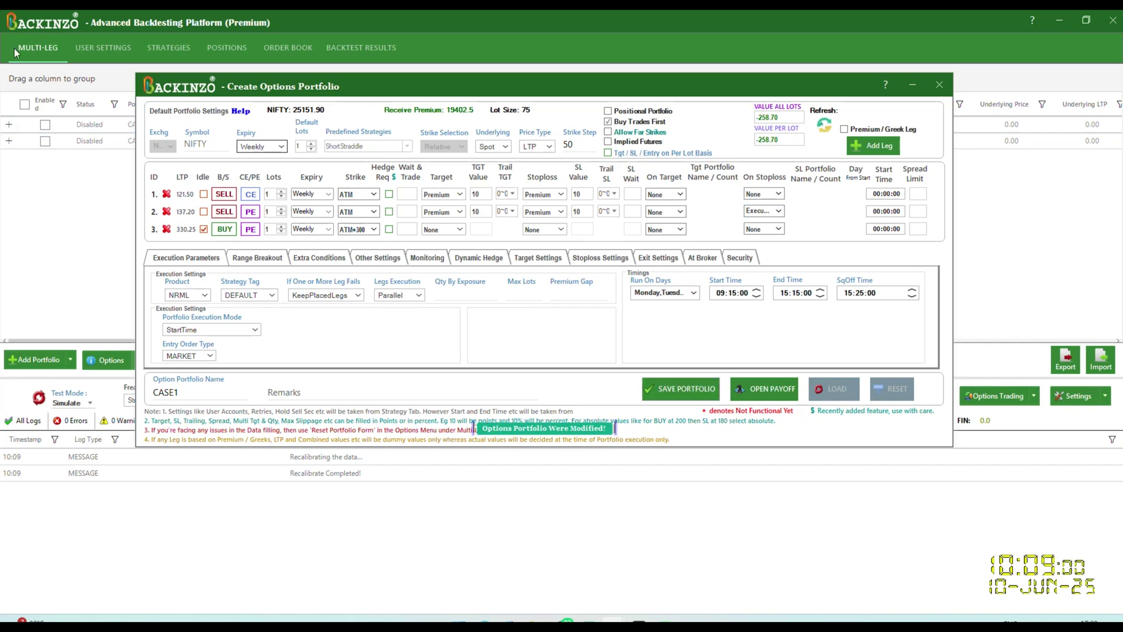
# Enable CASE1, set Test Mode to Simulate from 10-Jun-2025, and start the simulation
pyautogui.click(44, 126)
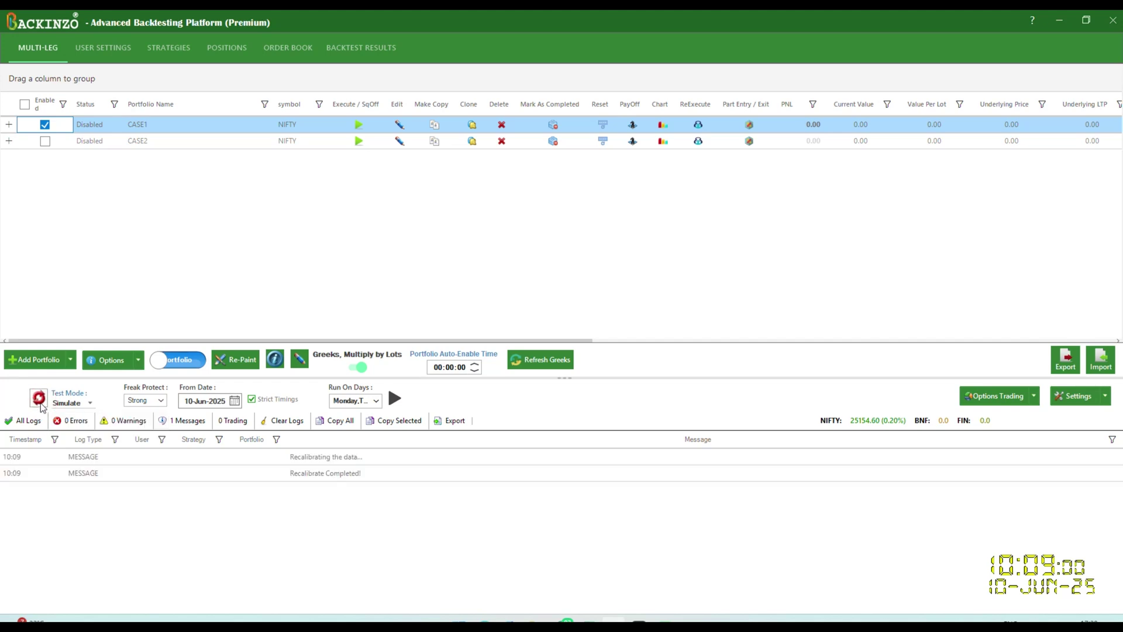
pyautogui.click(91, 403)
pyautogui.click(74, 416)
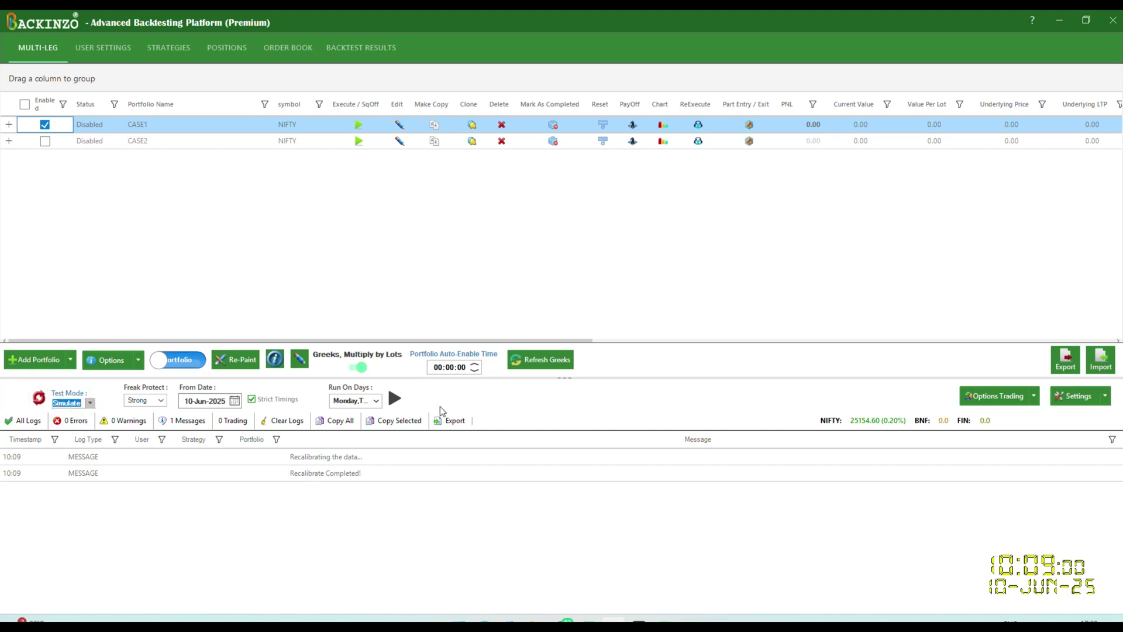
pyautogui.click(235, 401)
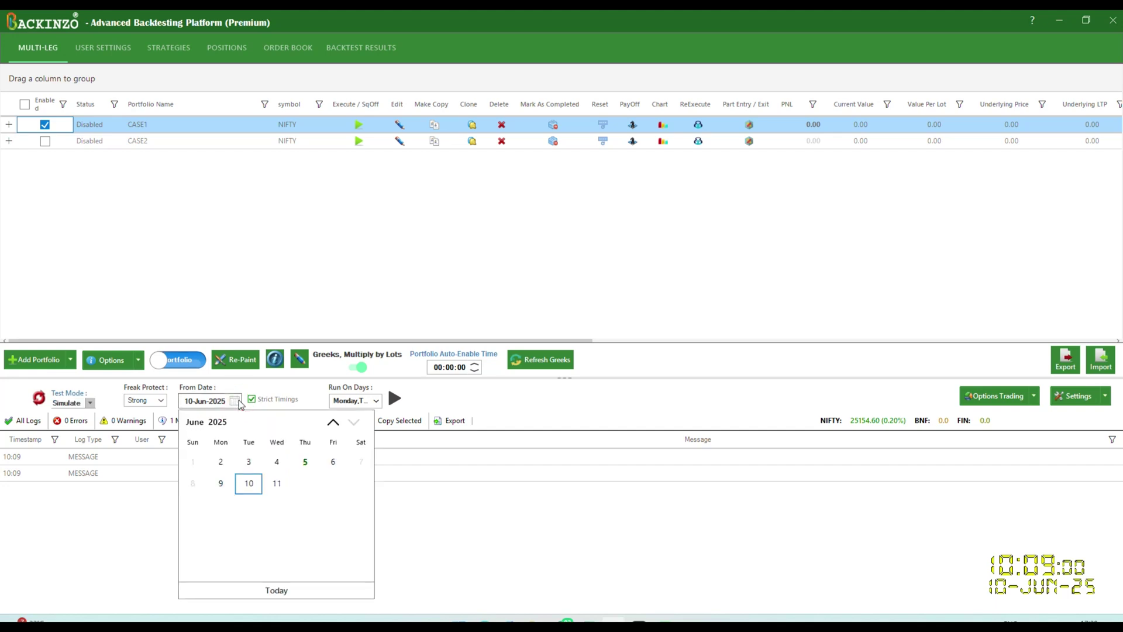
pyautogui.click(256, 490)
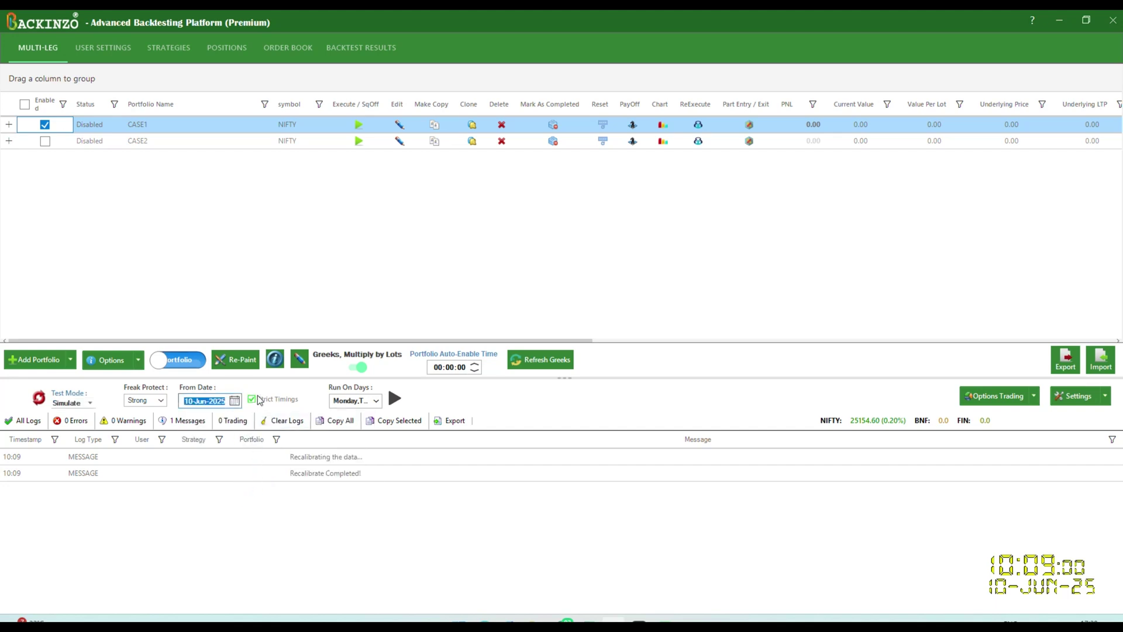
pyautogui.moveTo(260, 399)
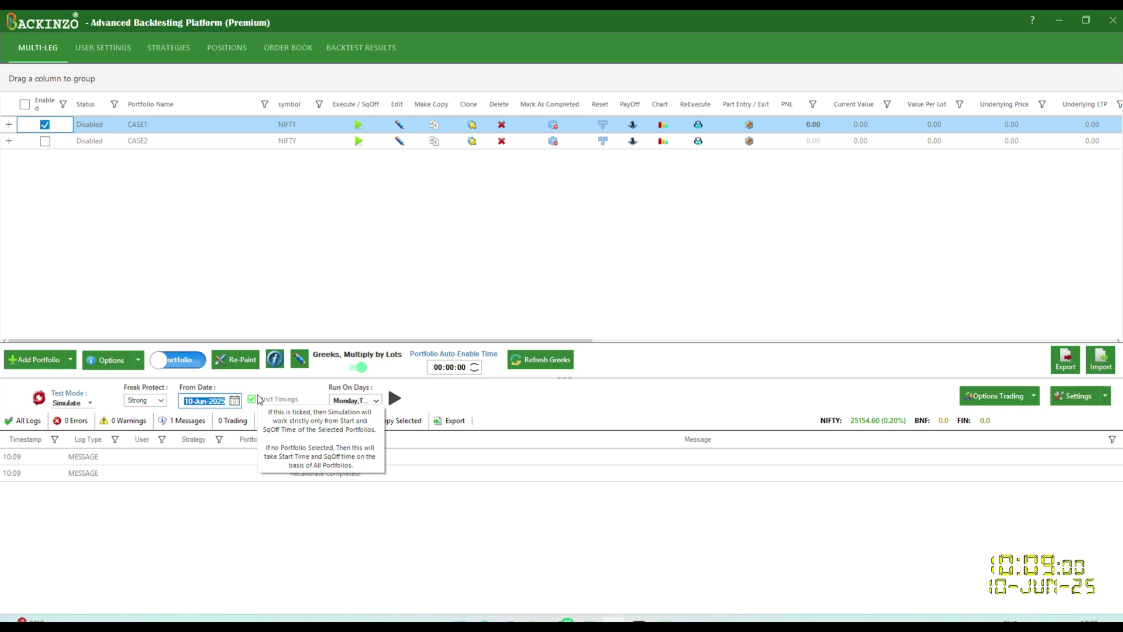
pyautogui.click(395, 399)
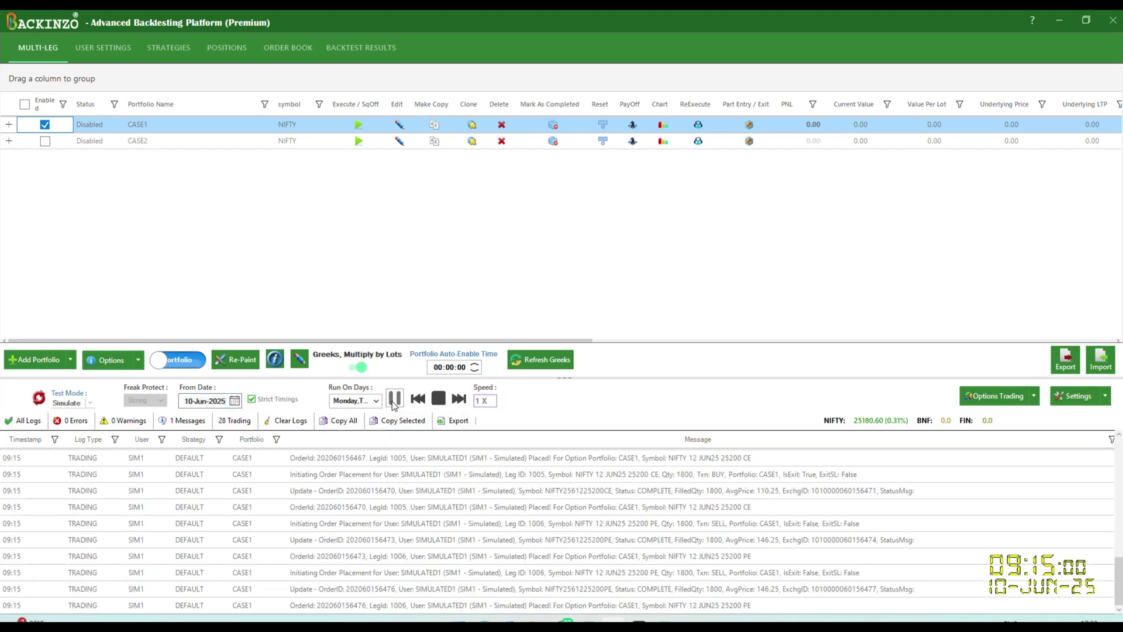
# Run the CASE1 simulation at 2X and expand its legs and order details
pyautogui.click(458, 399)
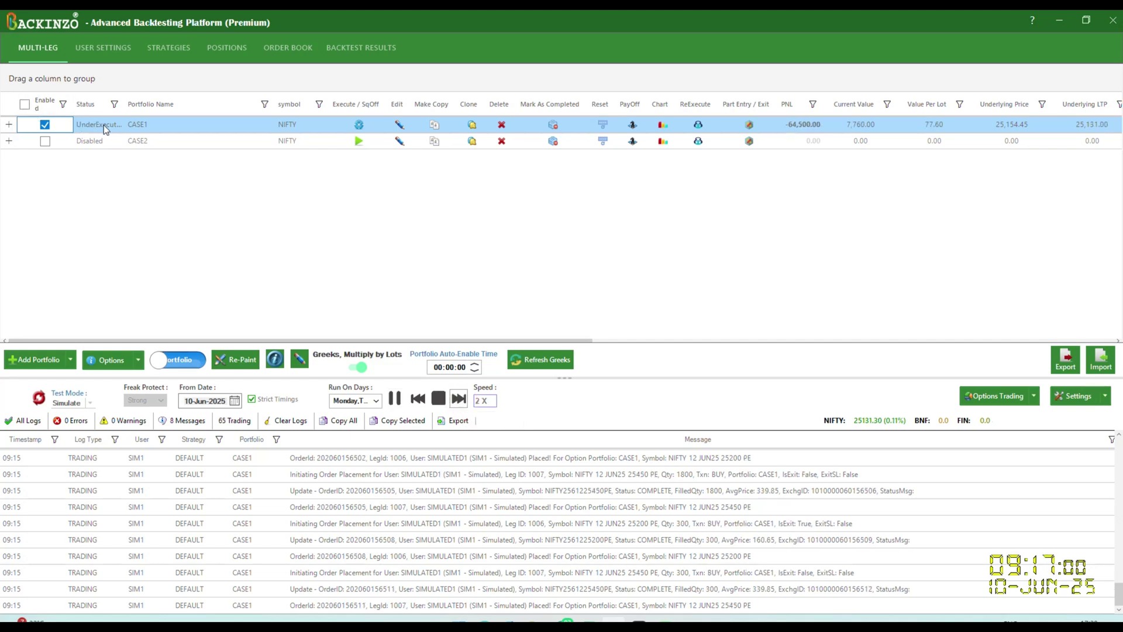
pyautogui.click(10, 124)
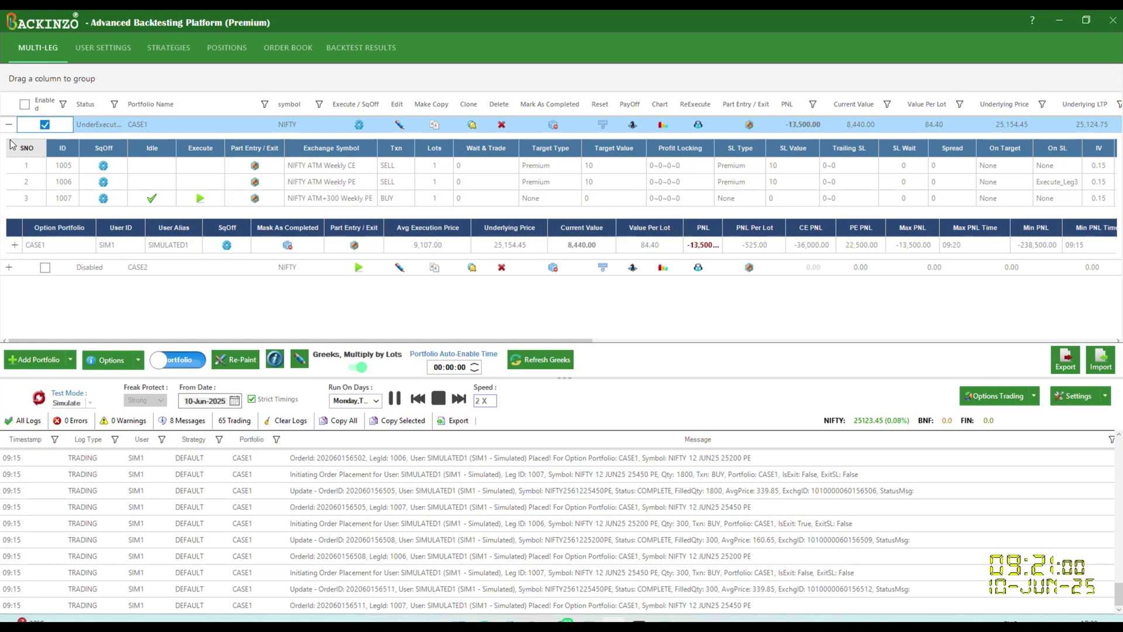
pyautogui.click(15, 244)
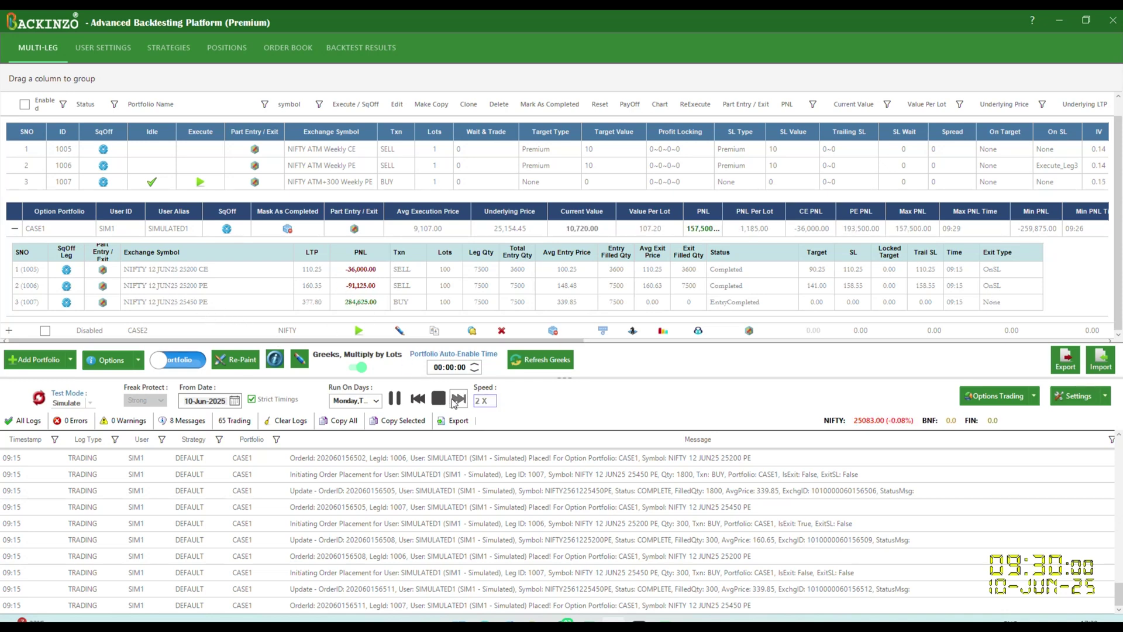
pyautogui.click(459, 399)
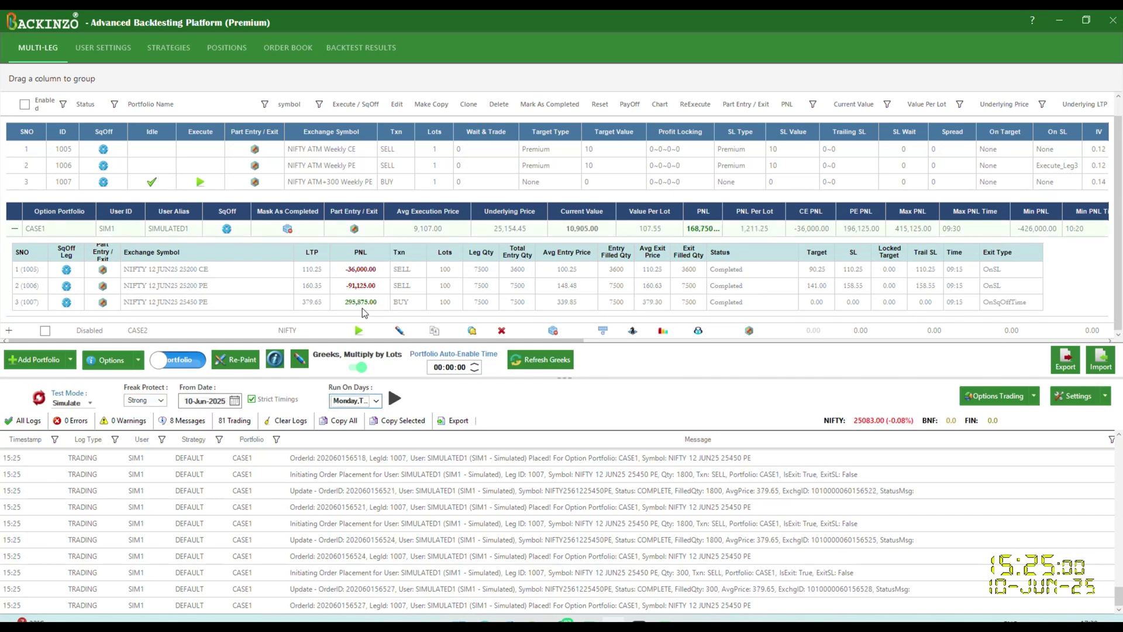
# Return to the Excel Reaching a Specific Time example, where idle Leg 5 buys an OTM Put at 2:00 PM
pyautogui.hotkey('alt', 'Tab')
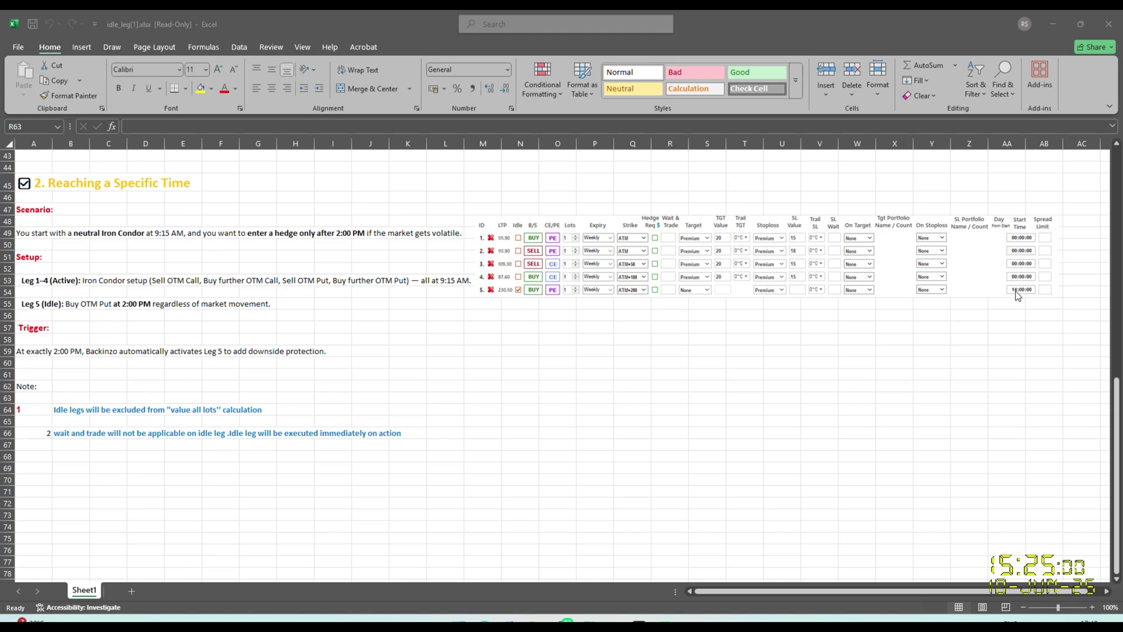
# Review CASE2's five iron-condor legs, including idle leg 5 starting 14:00:00, and save the portfolio
pyautogui.hotkey('alt', 'Tab')
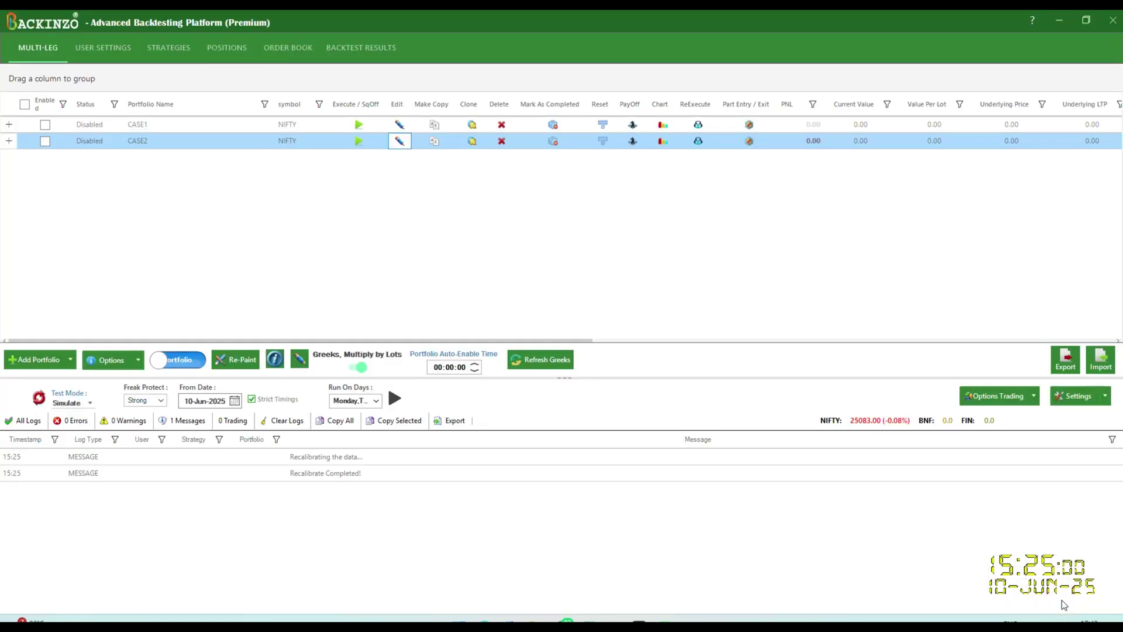
pyautogui.click(398, 141)
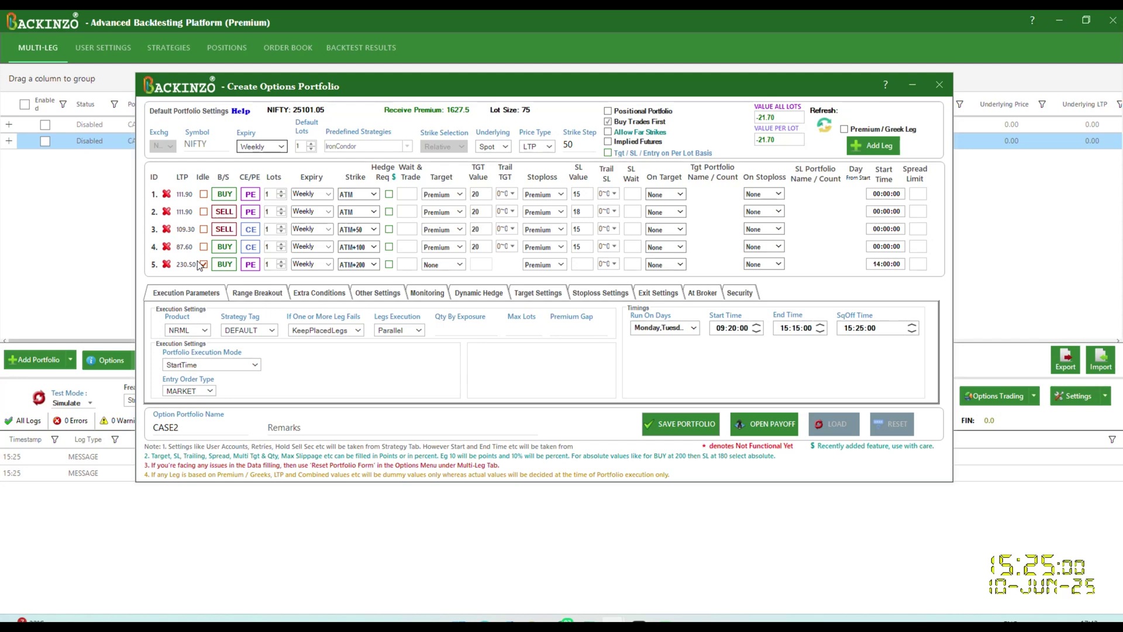
pyautogui.click(673, 424)
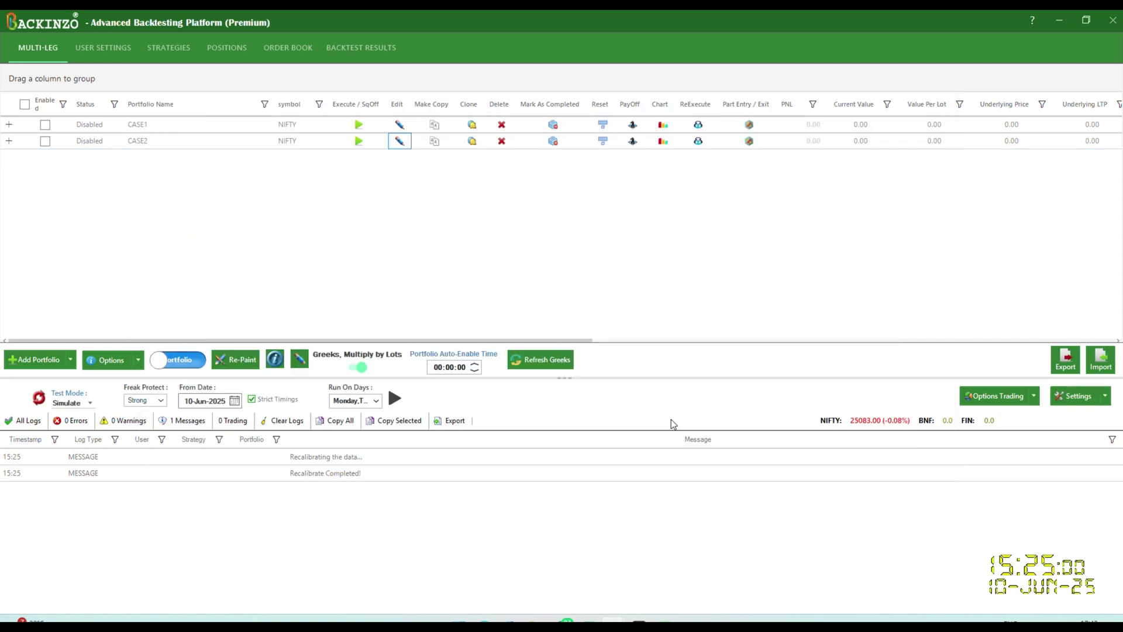
# Enable CASE2, run the 10-Jun-2025 simulation at 1X speed, and expand its legs
pyautogui.click(45, 141)
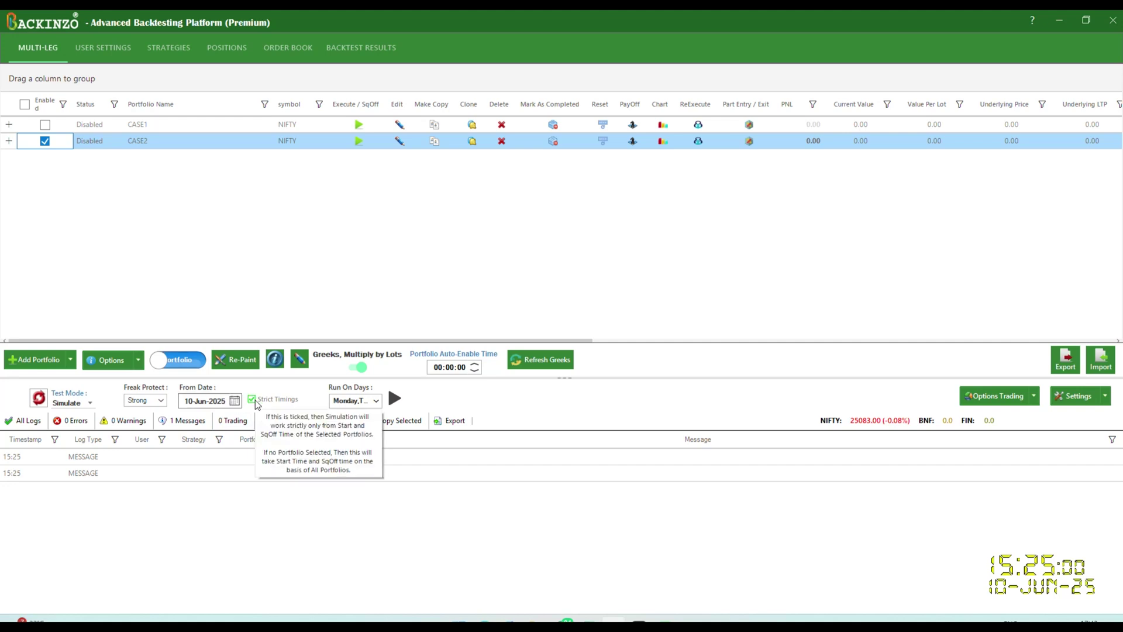
pyautogui.click(396, 399)
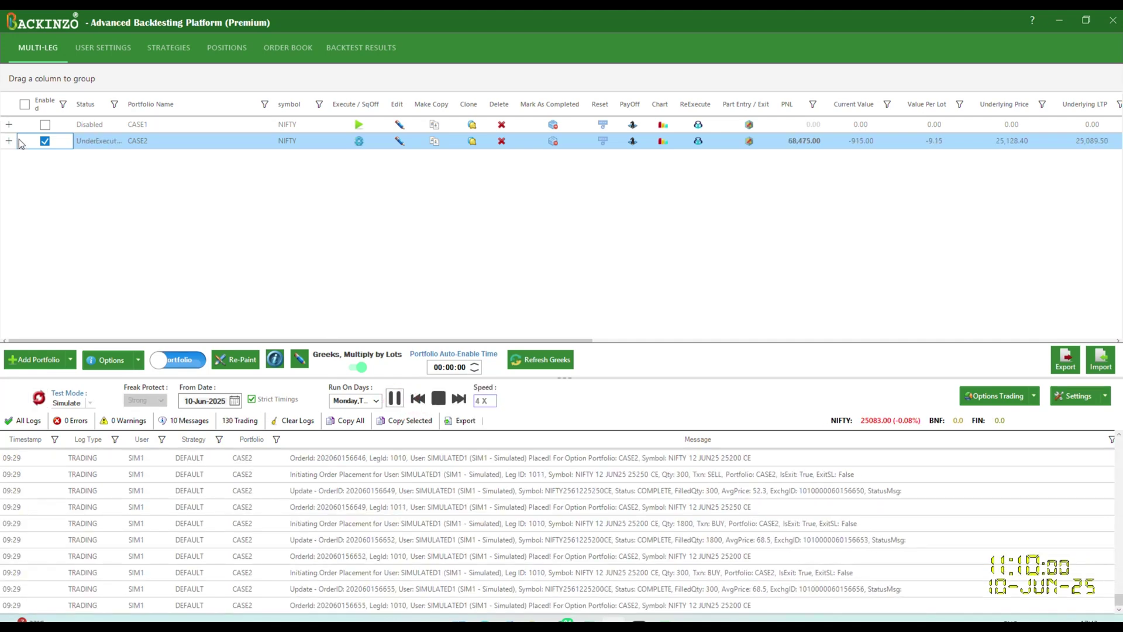
pyautogui.click(417, 398)
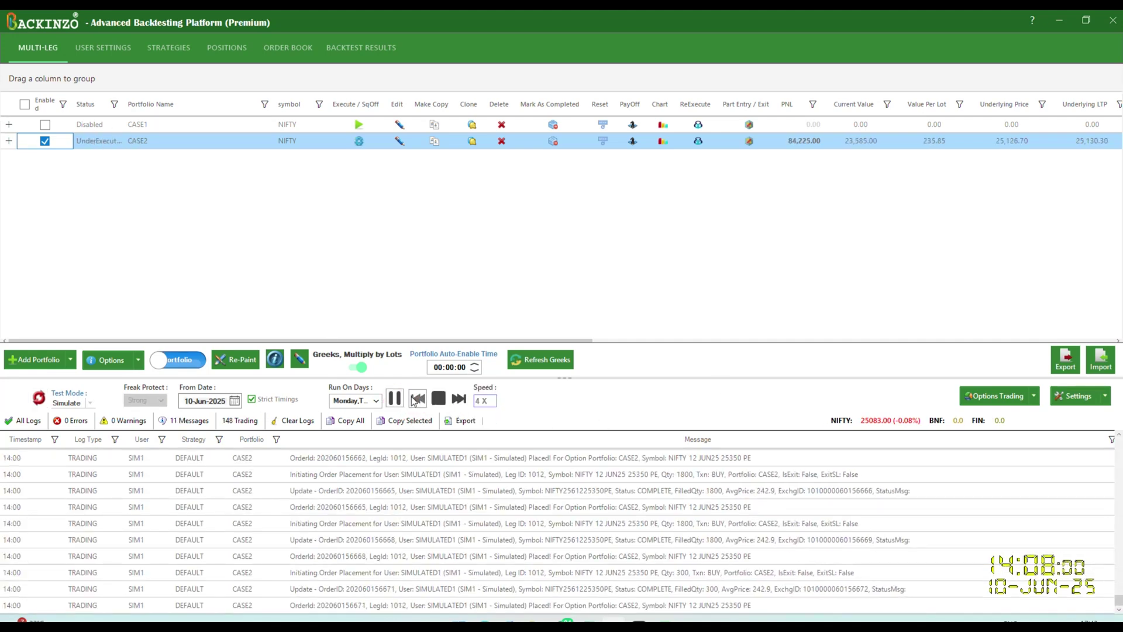
pyautogui.click(9, 142)
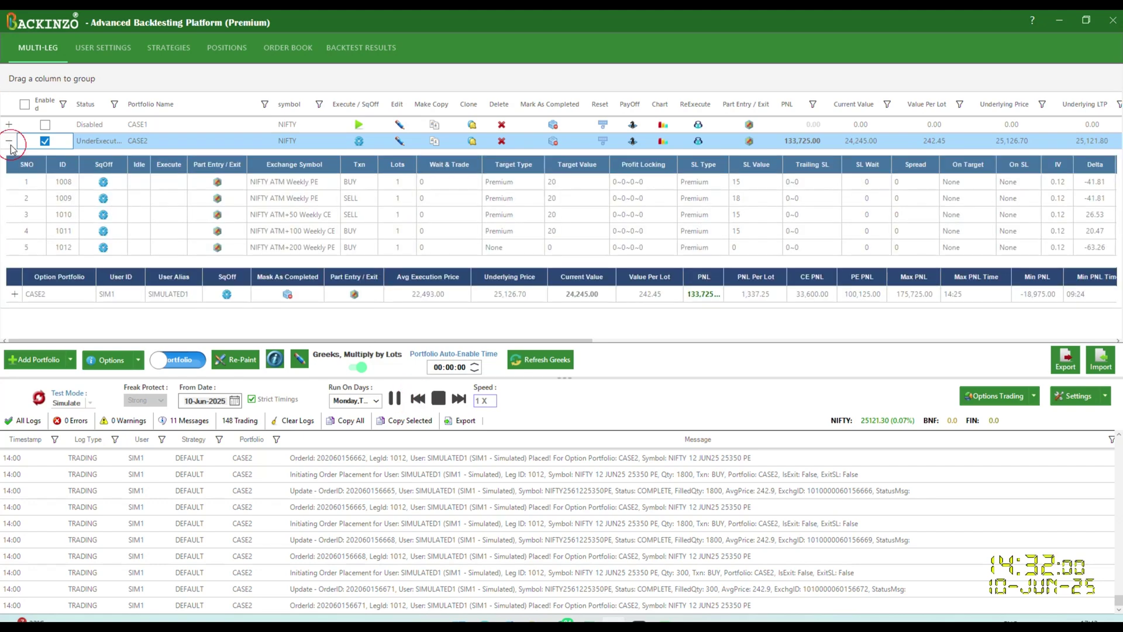
# Expand CASE2's leg fills and find idle leg 5's 14:00 entry in the trade log
pyautogui.click(15, 293)
pyautogui.scroll(-2, 130, 226)
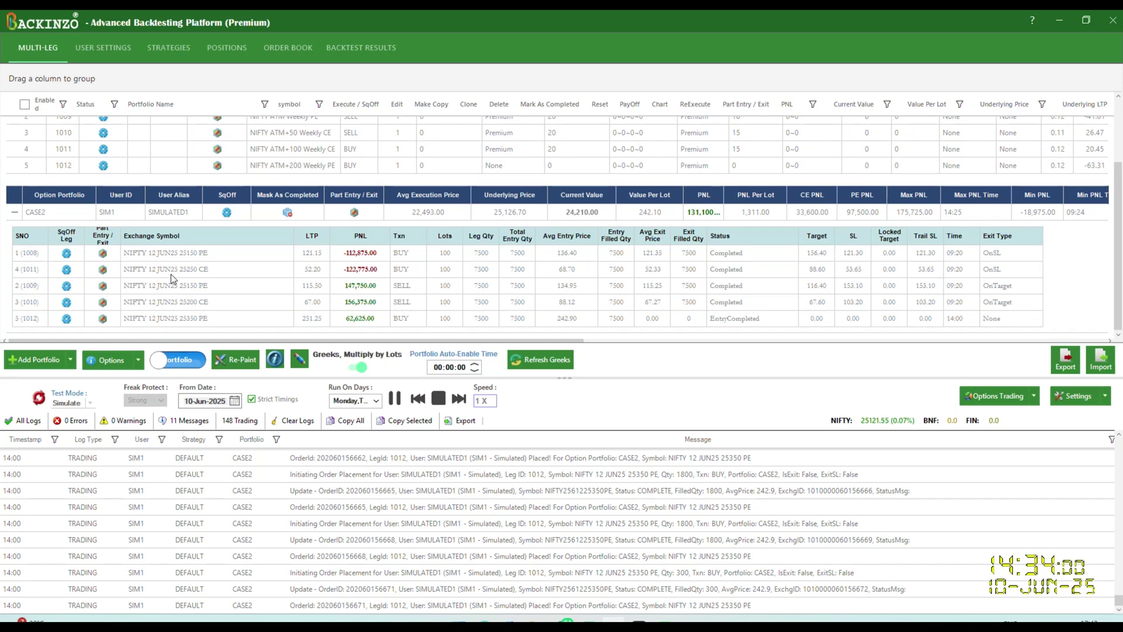
pyautogui.scroll(3, 187, 208)
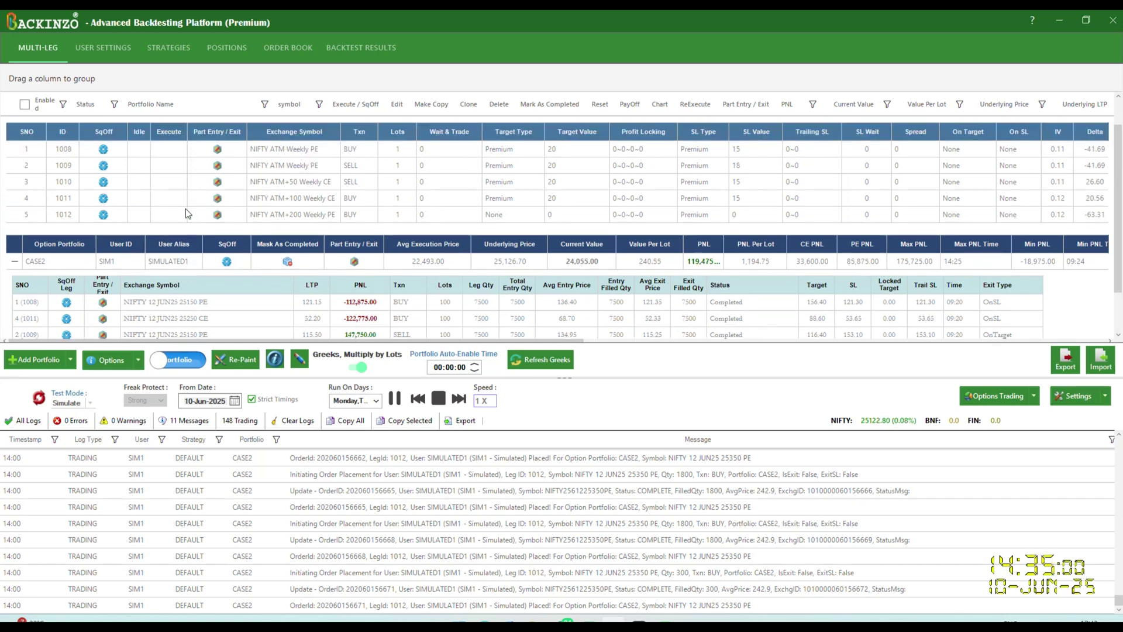
pyautogui.scroll(-3, 237, 207)
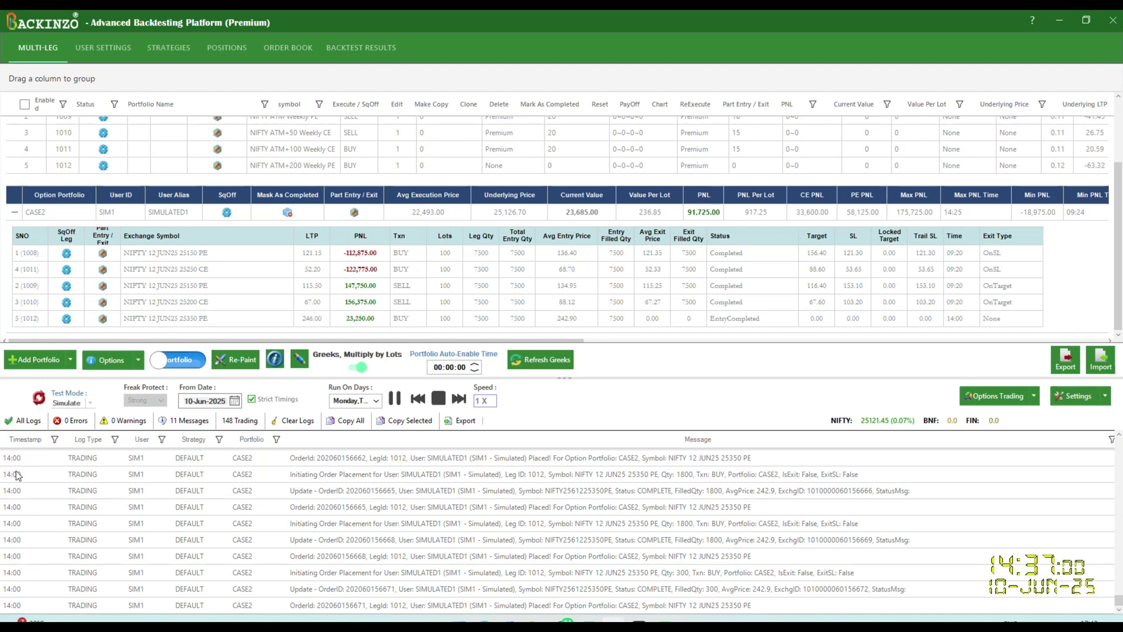
pyautogui.scroll(4, 24, 488)
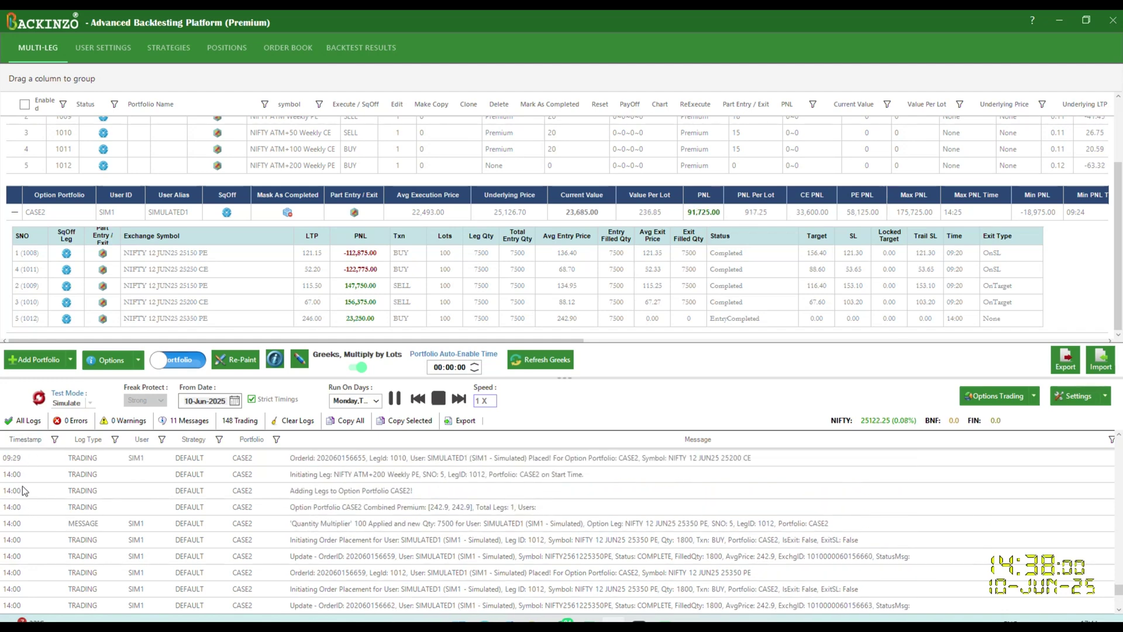
pyautogui.scroll(2, 29, 495)
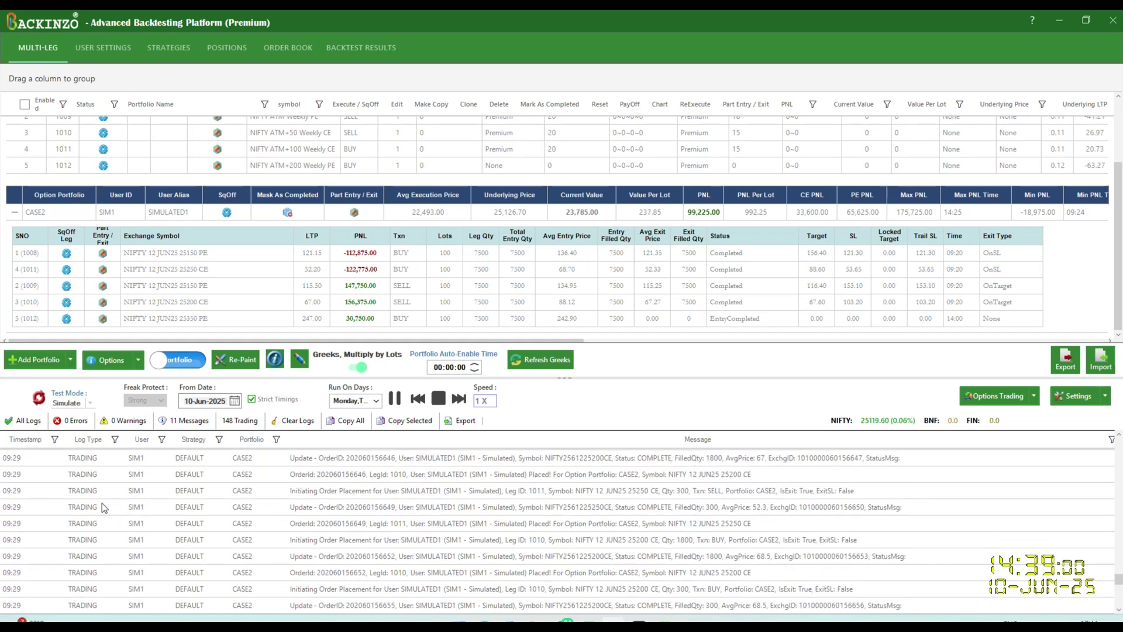
pyautogui.scroll(-1, 107, 493)
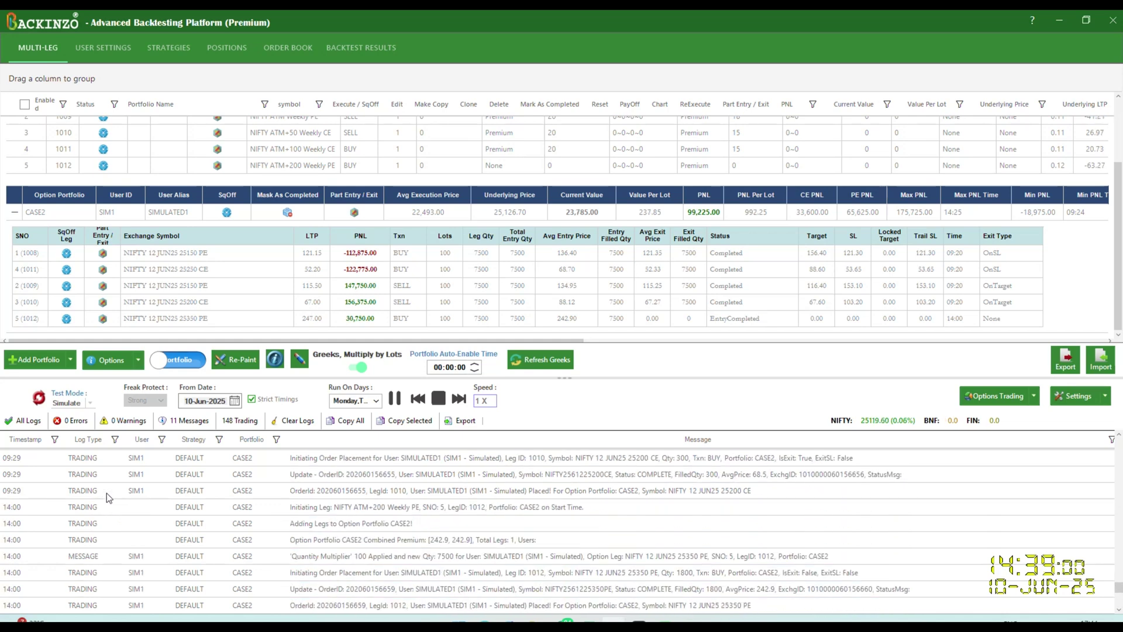
pyautogui.click(21, 513)
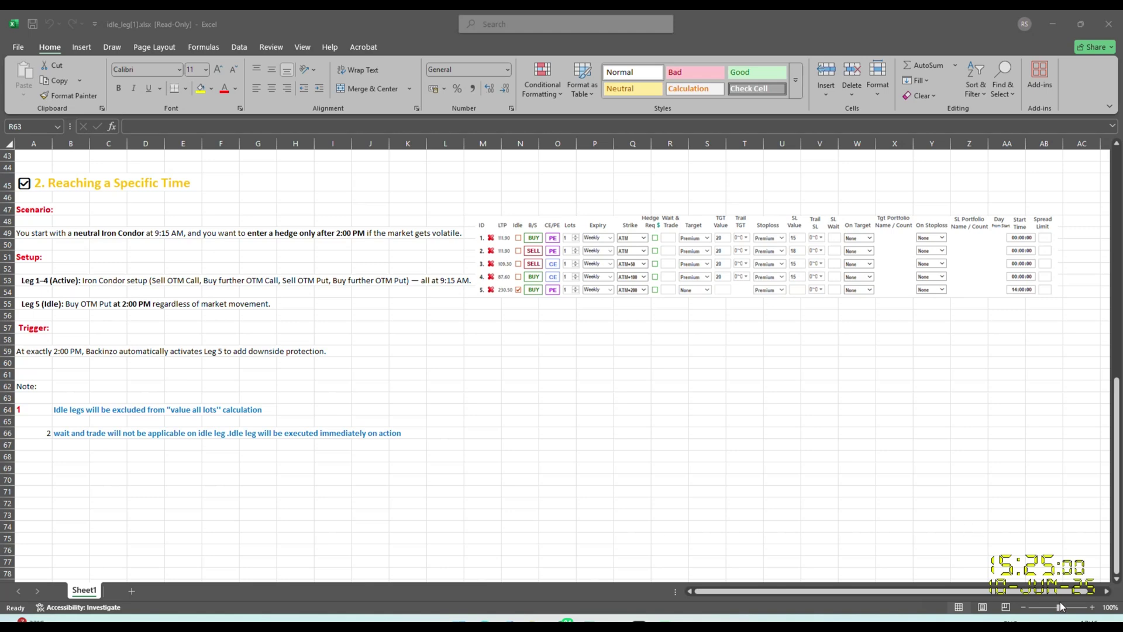
pyautogui.hotkey('alt', 'Tab')
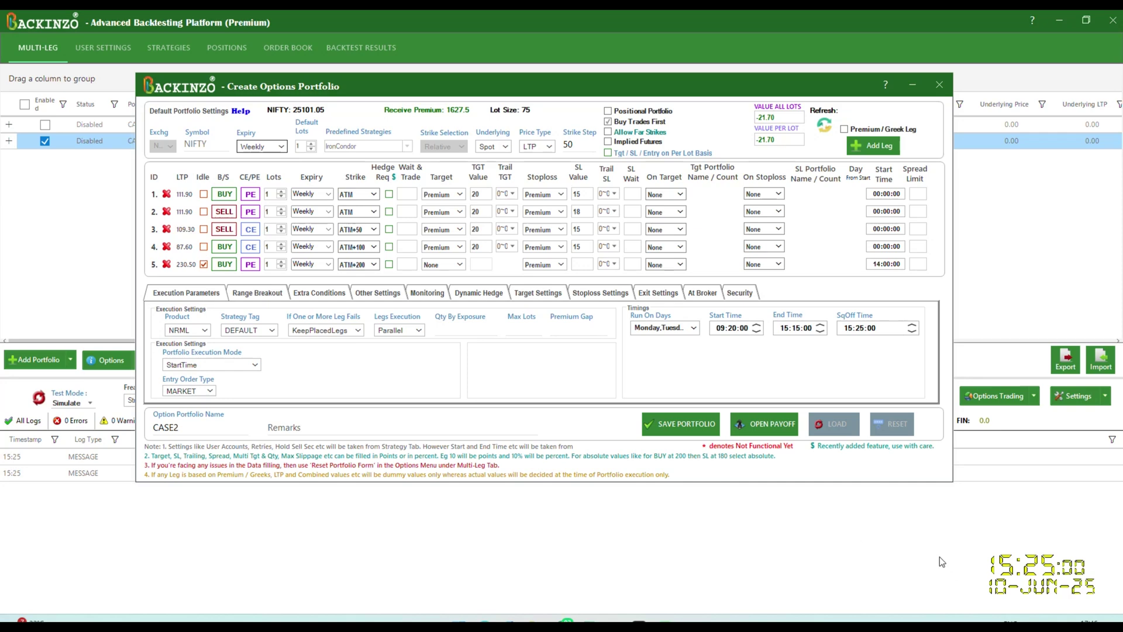
# Bring up the Excel notes saying idle legs are excluded from value-all-lots and ignore wait-and-trade
pyautogui.hotkey('alt', 'Tab')
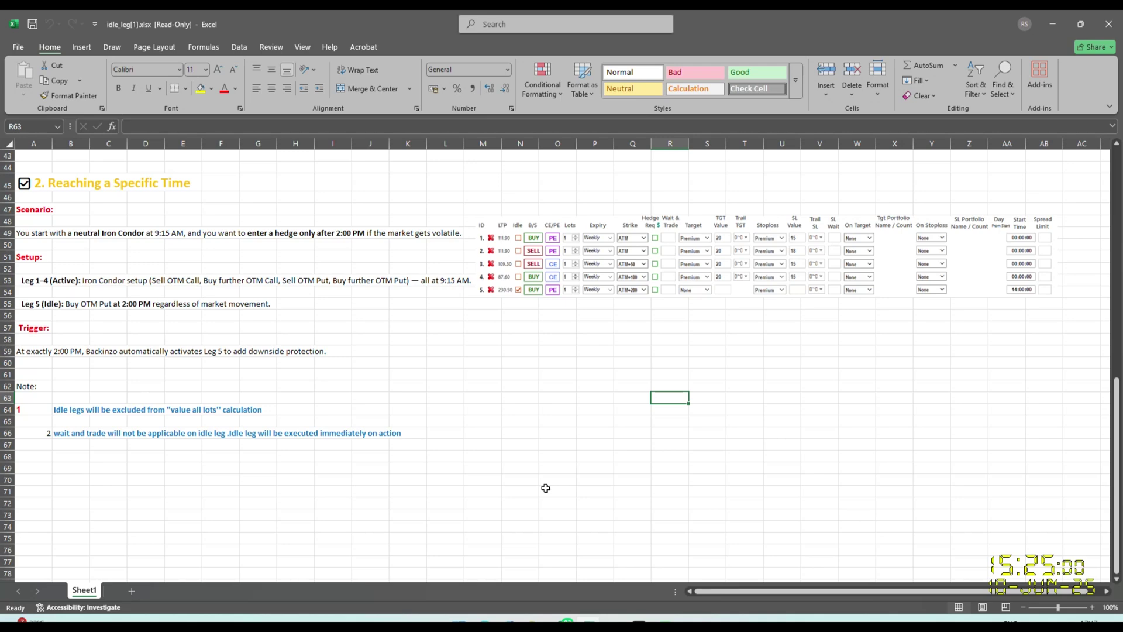
pyautogui.hotkey('alt', 'Tab')
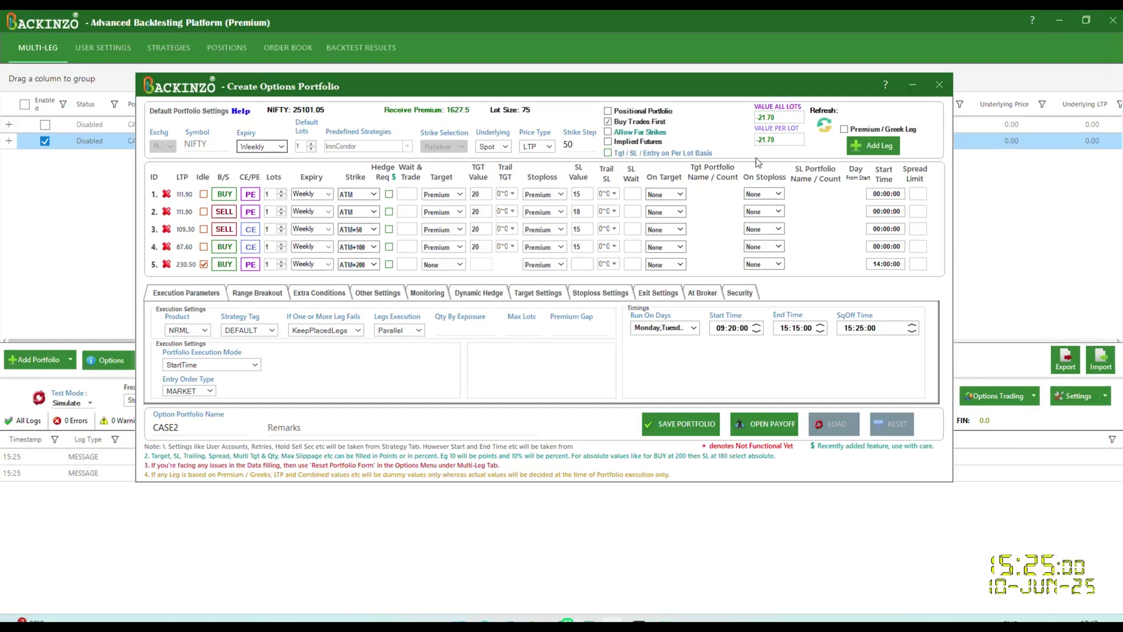